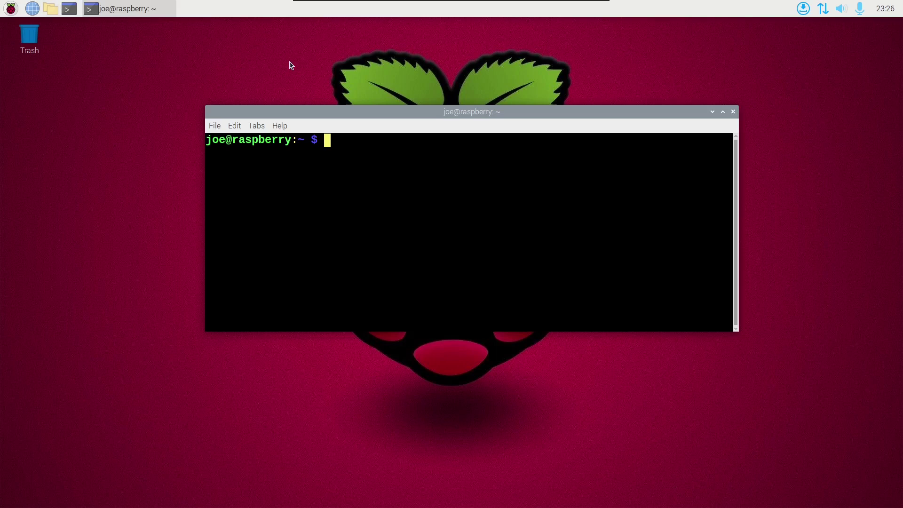
type("vnc")
type("server")
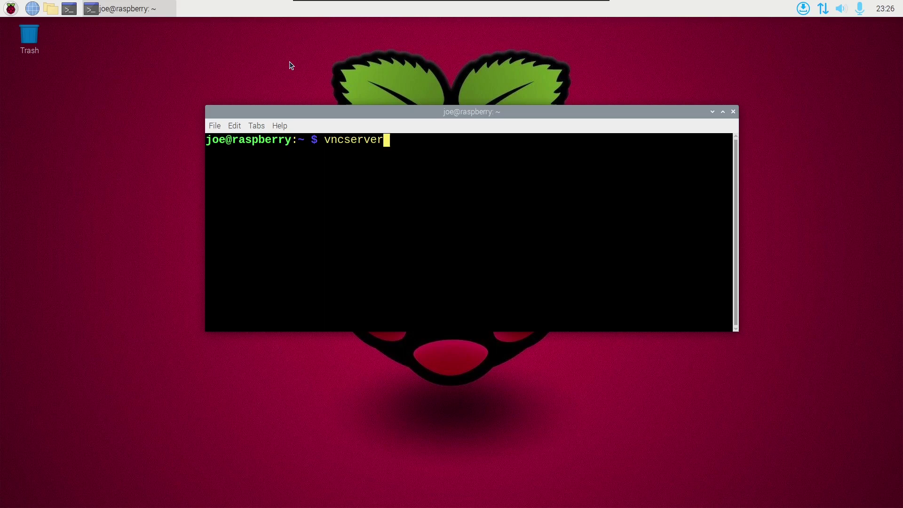
- Run vncserver to launch a TightVNC session as desktop raspberry:1
key("Return")
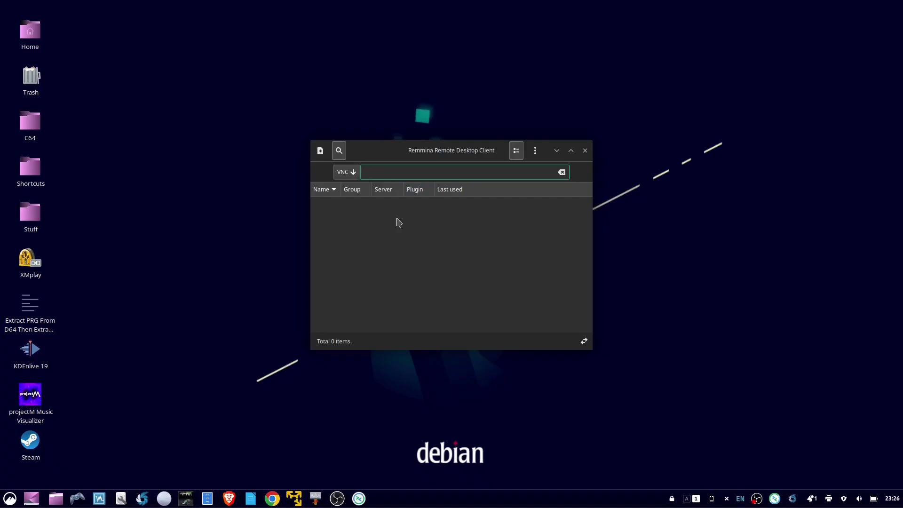
type("192.168.")
type("1.24")
type("0:5")
type("901")
- Quick-connect Remmina to 192.168.1.240:5901 and submit the VNC password
key("Return")
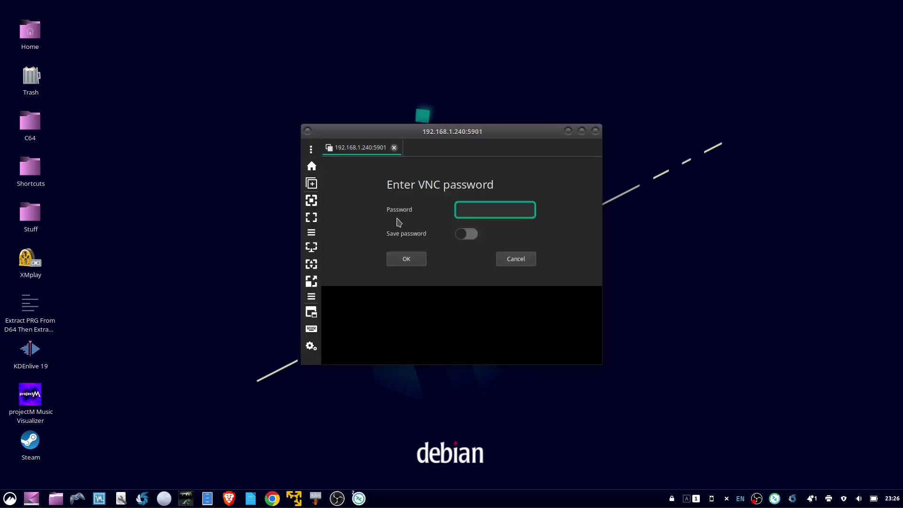
type("••••••")
type("••")
key("Return")
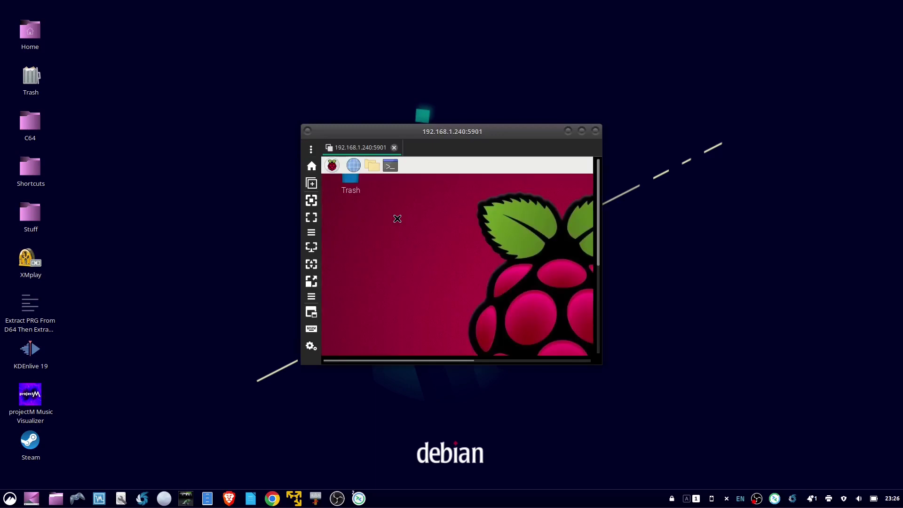
- Fit the remote window to the Pi desktop, move it up-left, then disconnect
left_click(311, 200)
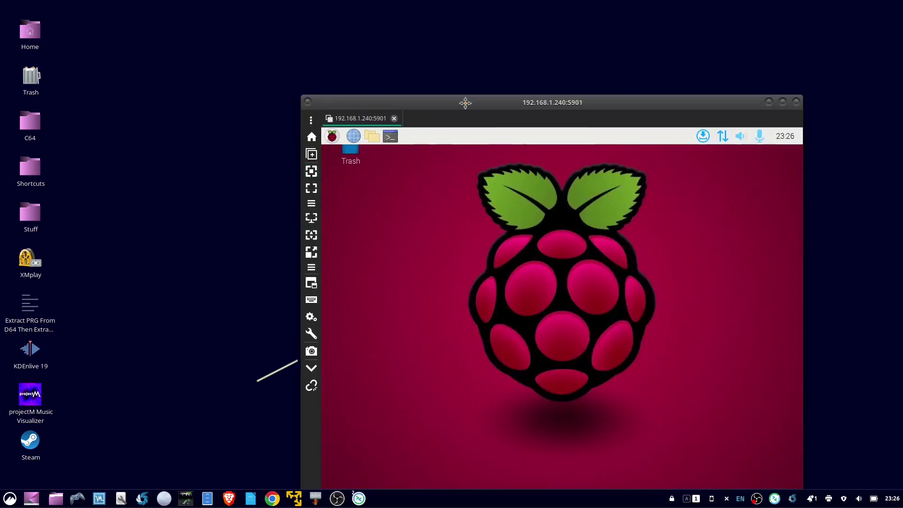
left_click_drag(463, 103, 387, 46)
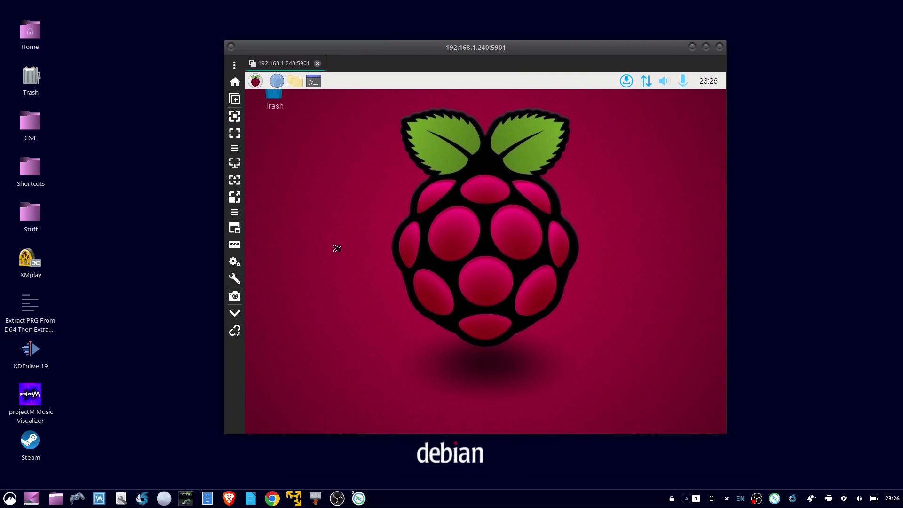
left_click(238, 337)
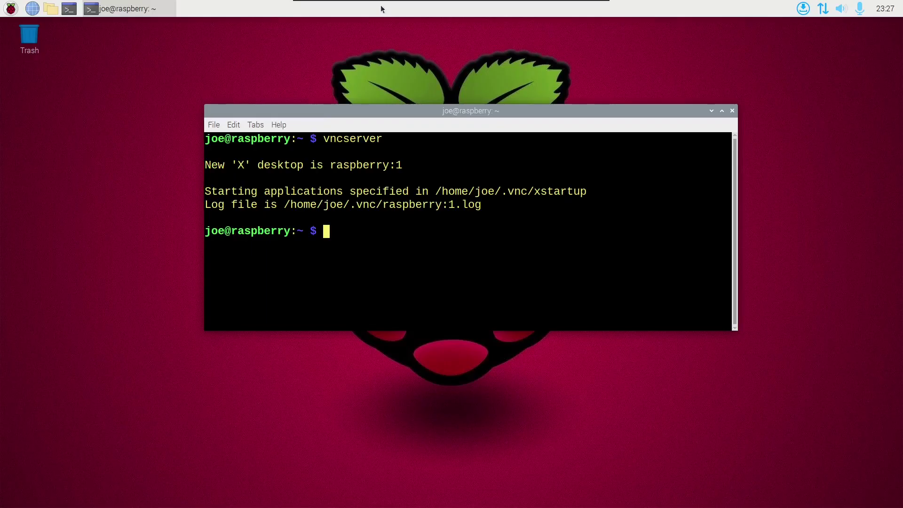
type("vncserver -kill :1")
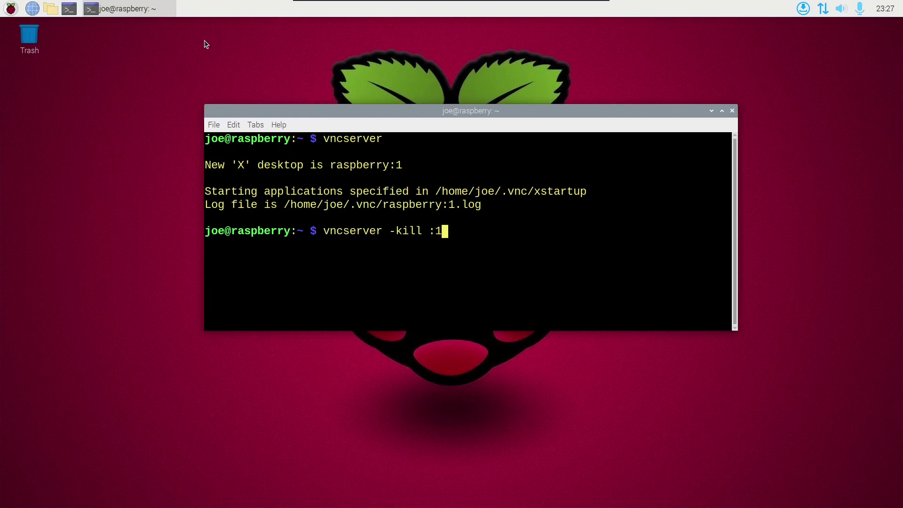
- Kill VNC desktop :1 and relaunch vncserver with -geometry 1440x900
key("Return")
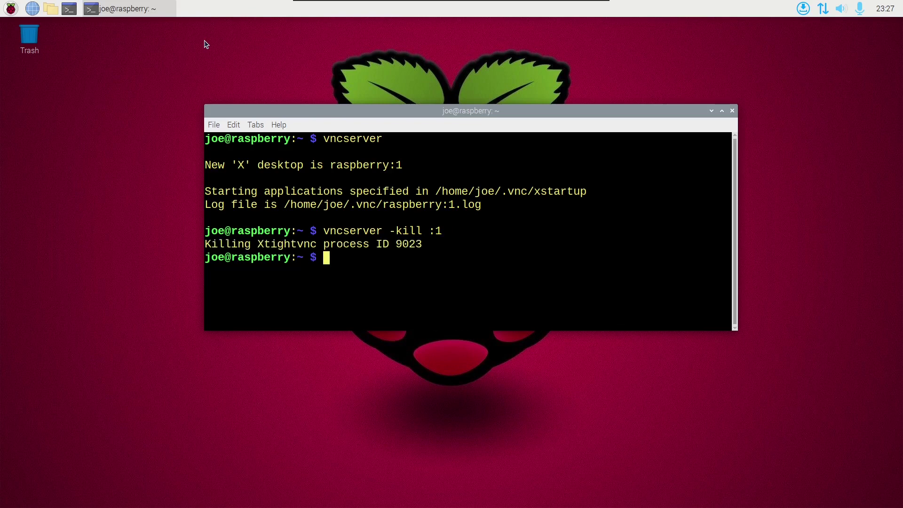
type("vncserver -geometry 1440x900")
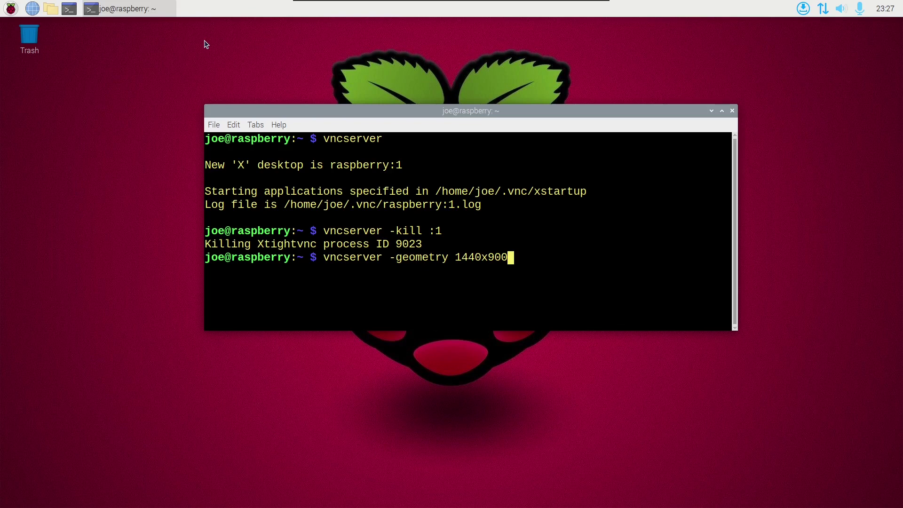
key("Return")
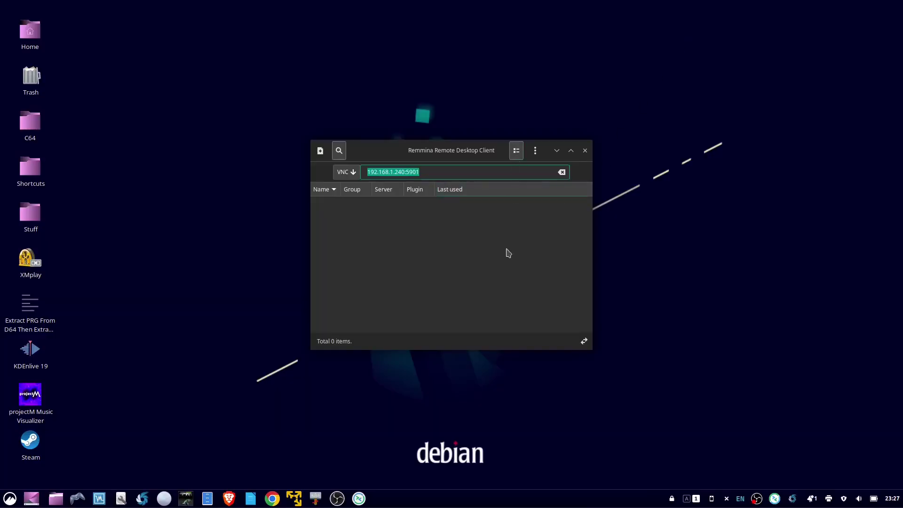
- Reconnect to 192.168.1.240:5901 with the password, fit the 1440x900 desktop and reposition the window
left_click(454, 171)
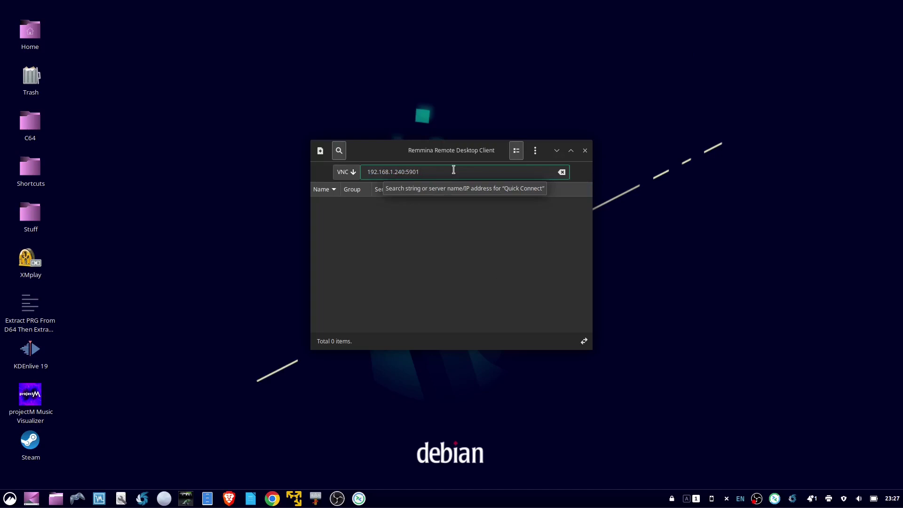
key("Return")
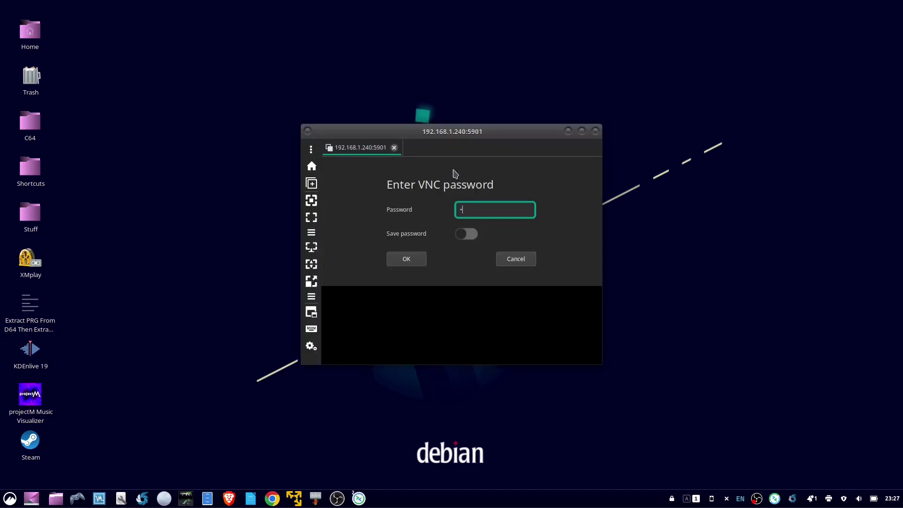
type("•••••••")
key("Return")
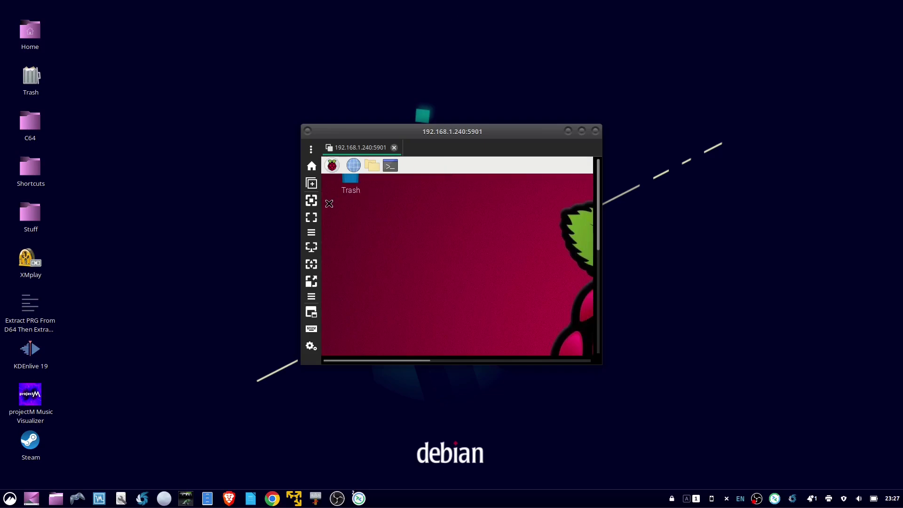
left_click(311, 201)
left_click_drag(528, 40, 445, 18)
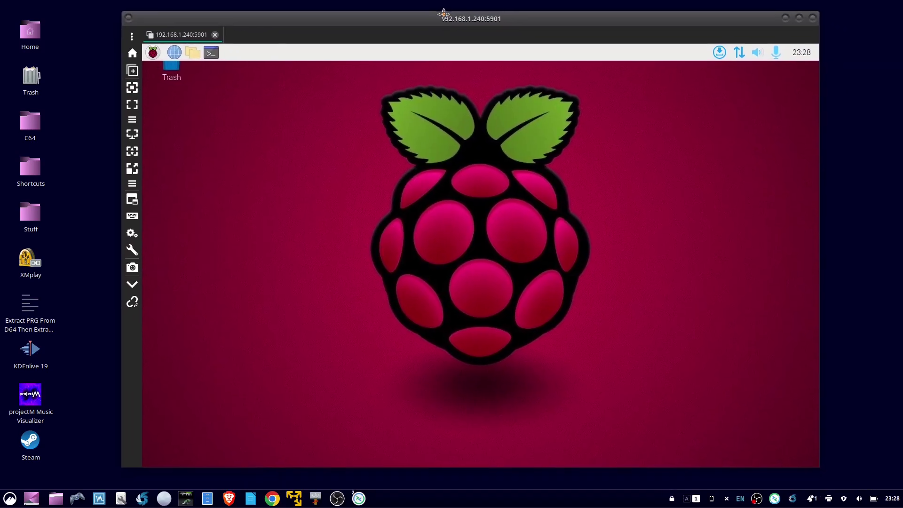